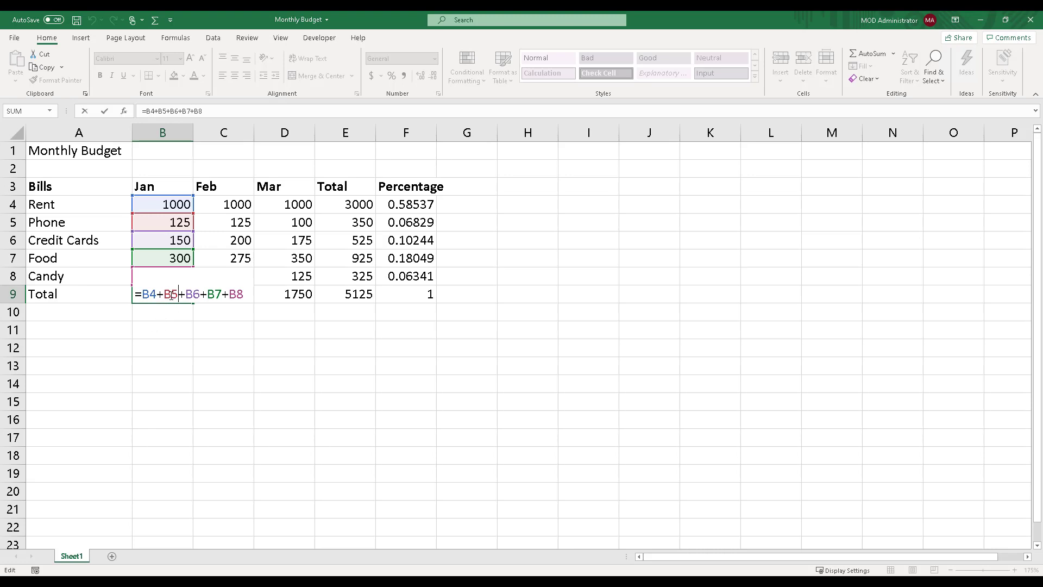
Step: Clear the existing total formulas from the Total row (B9:E9) and the Total column (E4:E8)
key(ctrl+Return)
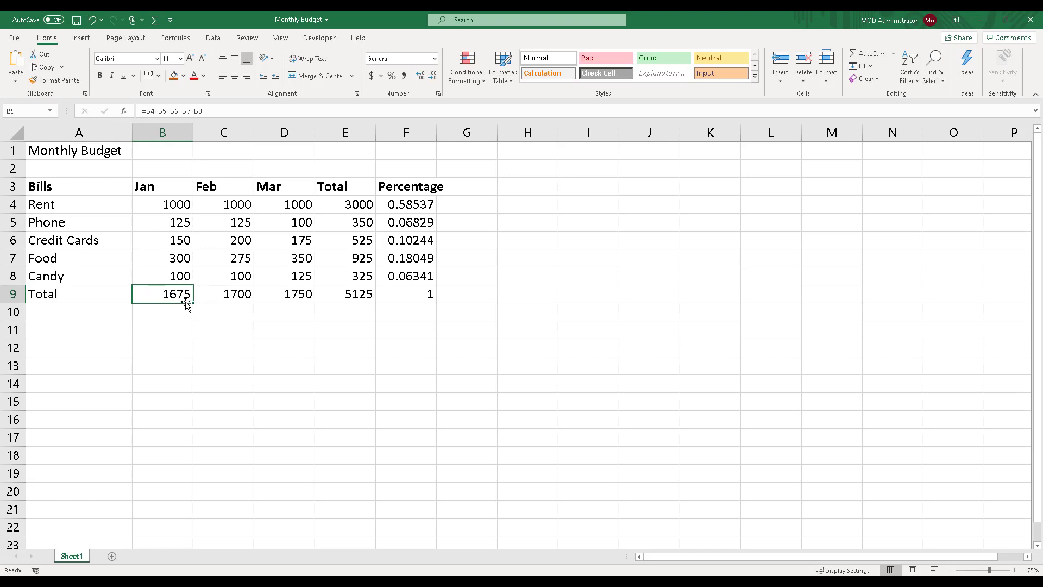
drag(180, 293, 354, 294)
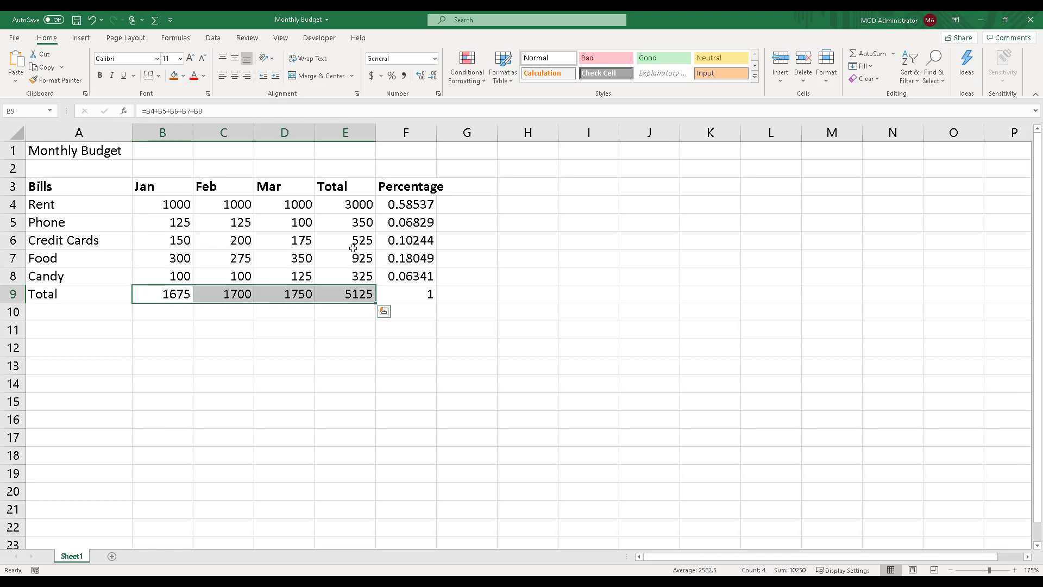
drag(362, 205, 363, 277)
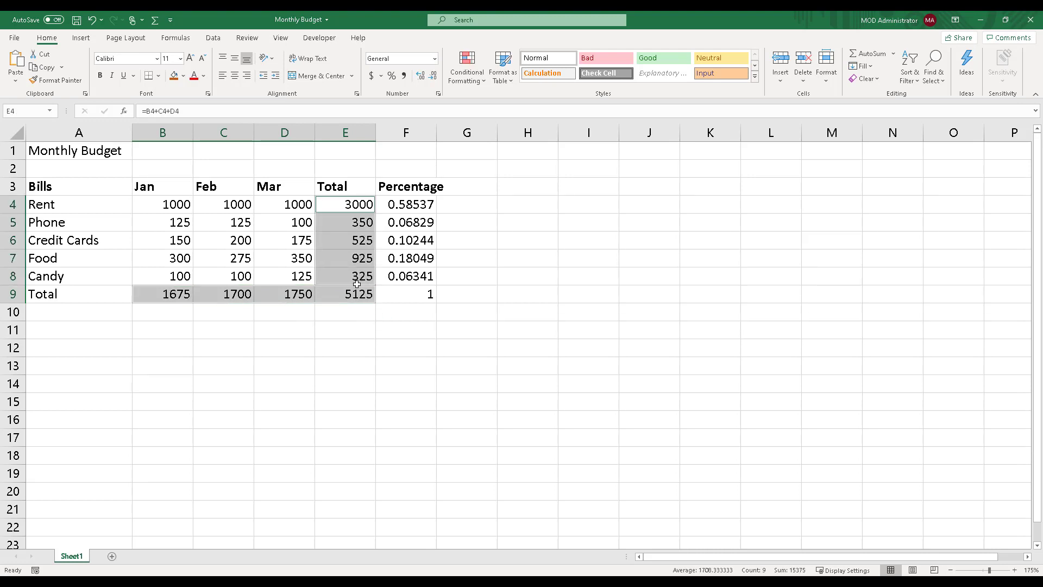
key(Delete)
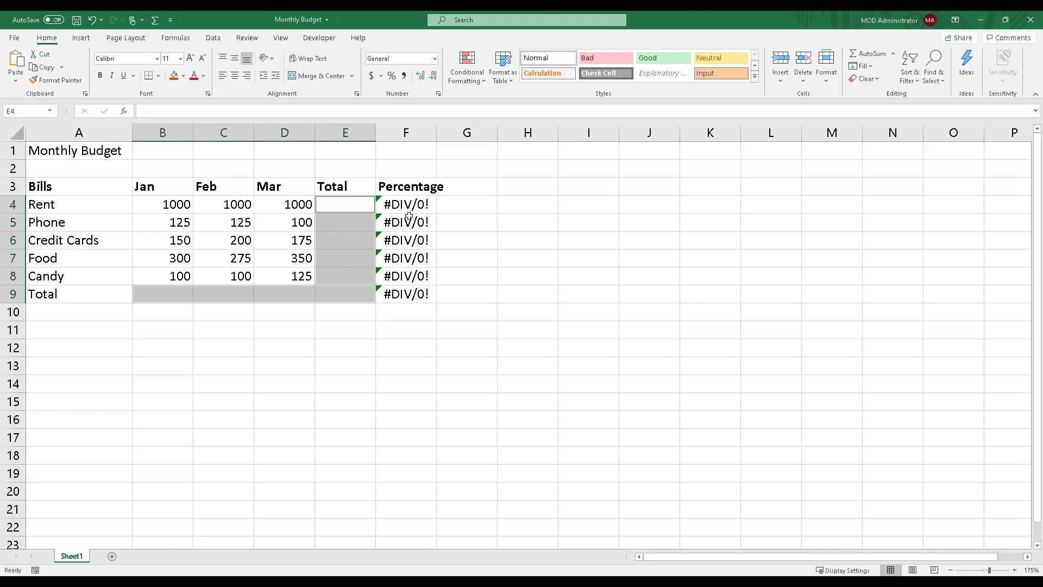
click(368, 208)
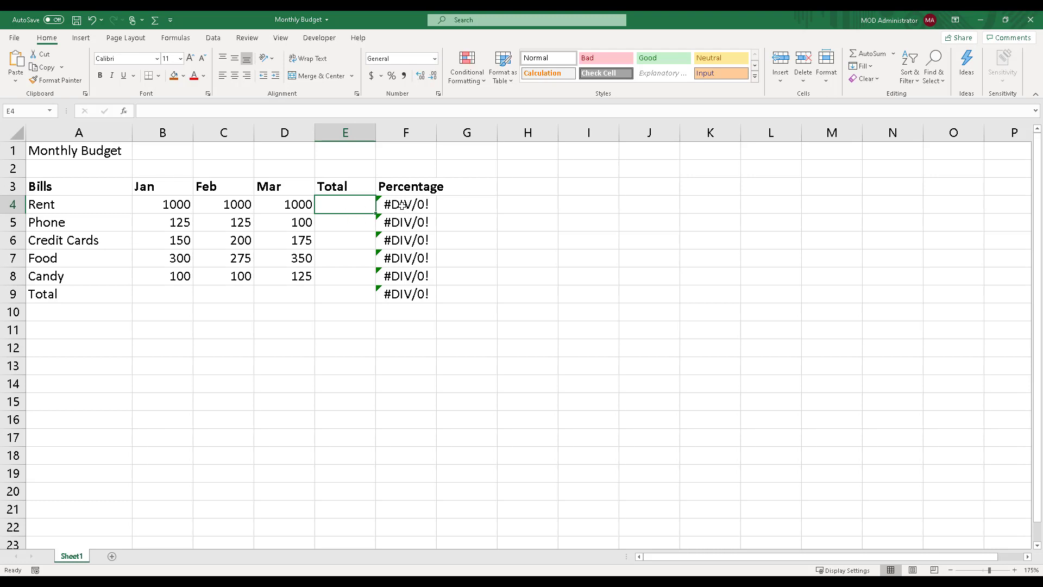
Step: Insert the Math & Trig function SUM in cell B9 to total the January bills in B4:B8
click(166, 296)
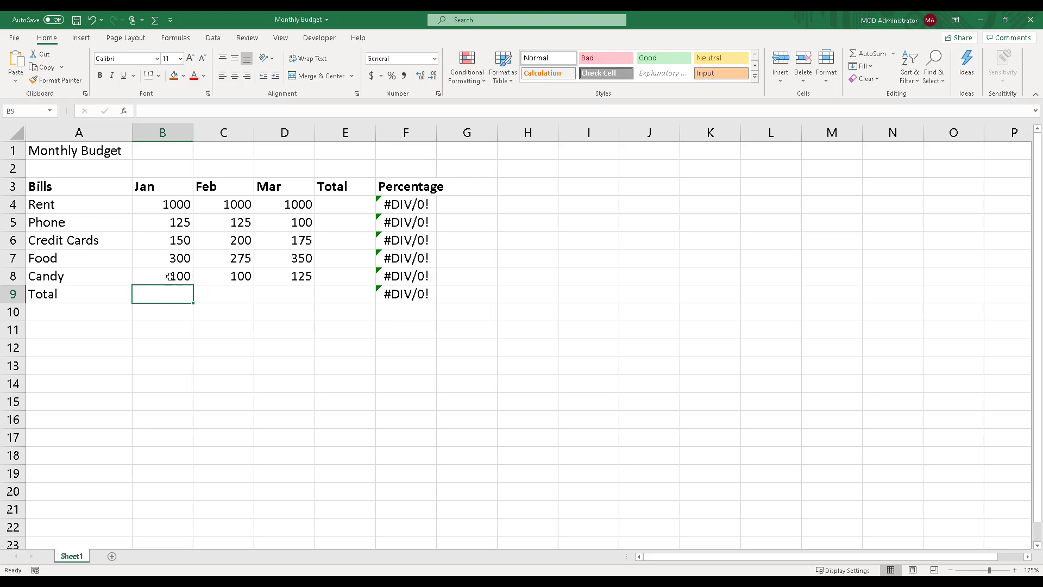
click(176, 37)
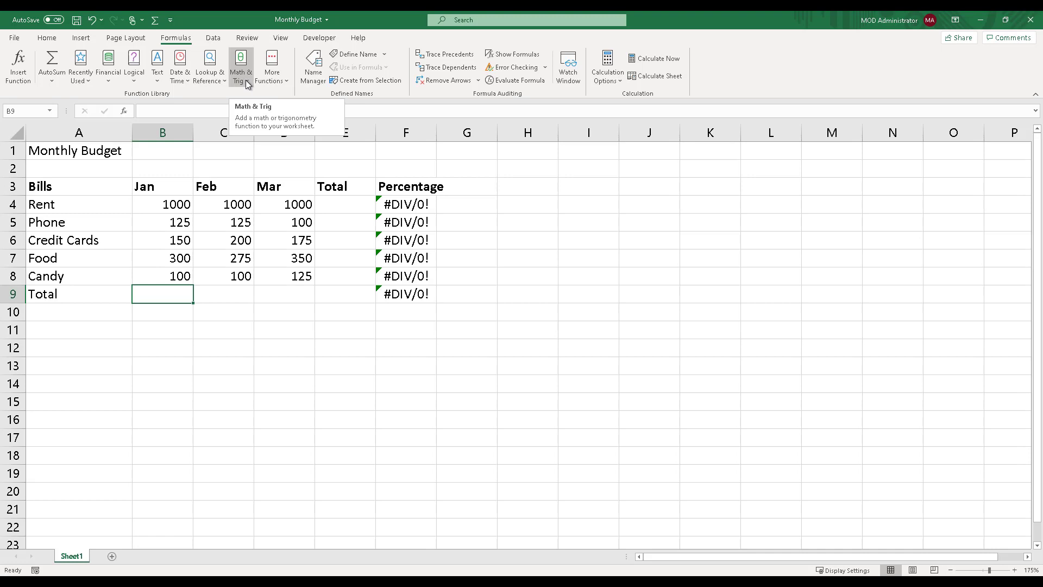
click(247, 84)
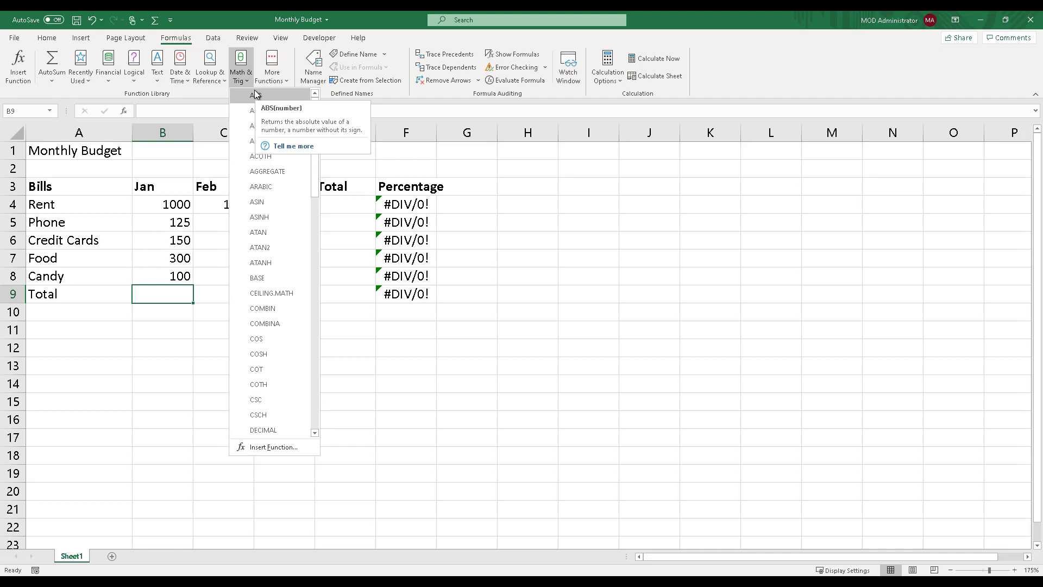
drag(315, 141, 333, 347)
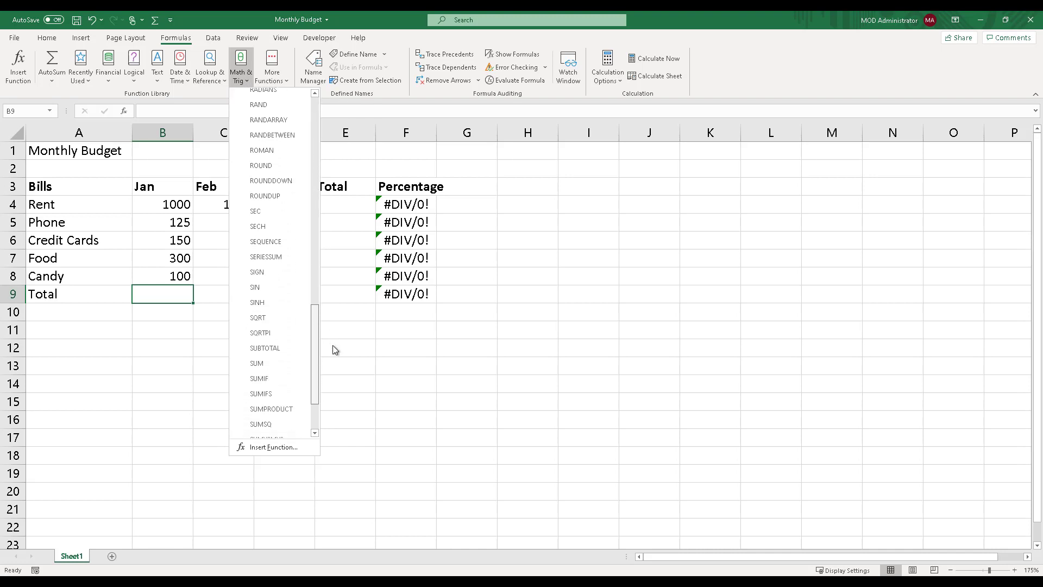
click(266, 364)
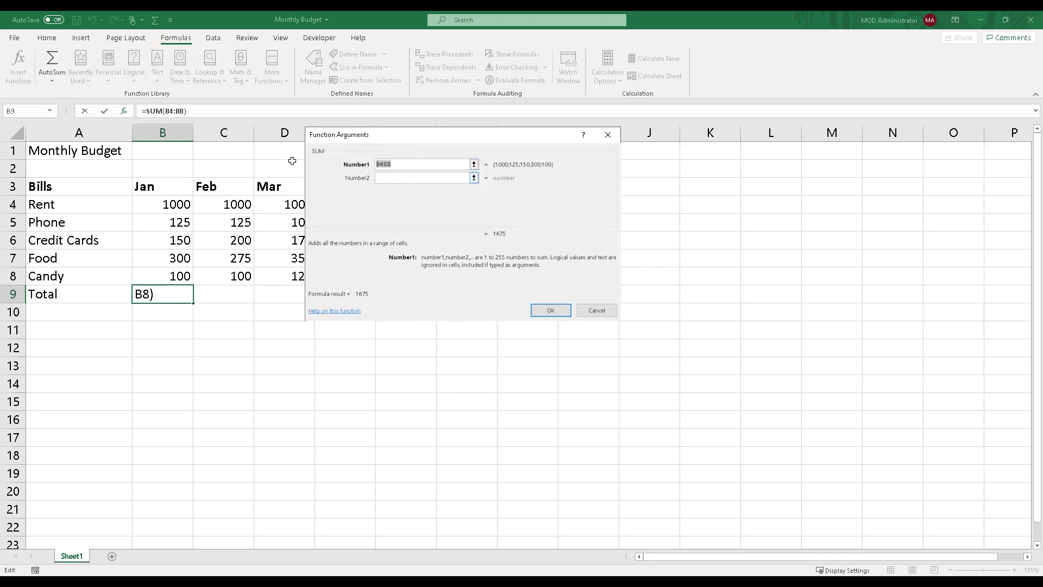
key(BackSpace)
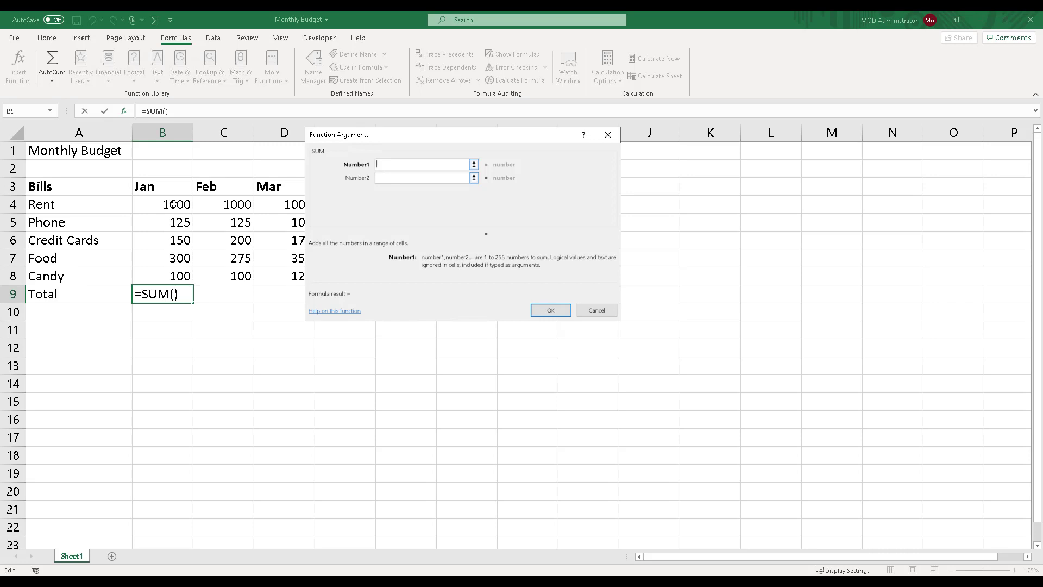
drag(173, 204, 176, 276)
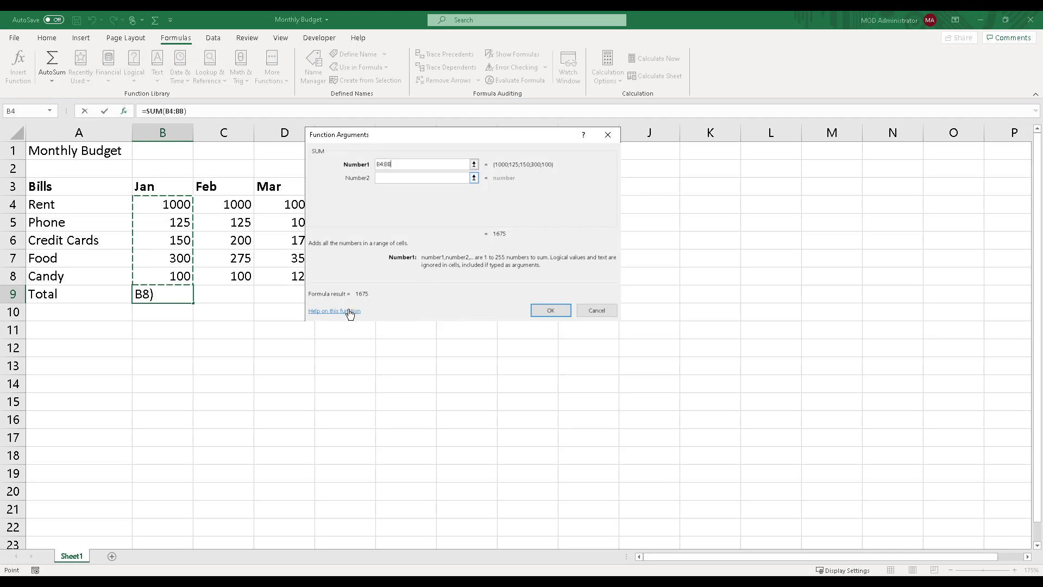
click(550, 310)
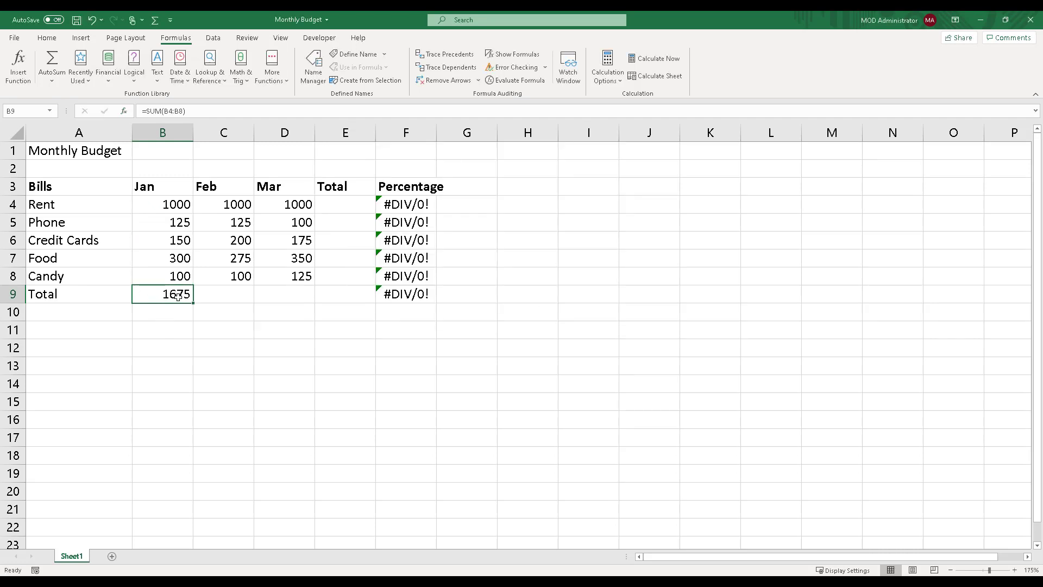
Step: Insert the SUM function from the Most Recently Used category in cell E4, adding the Rent amounts in B4:D4
click(336, 209)
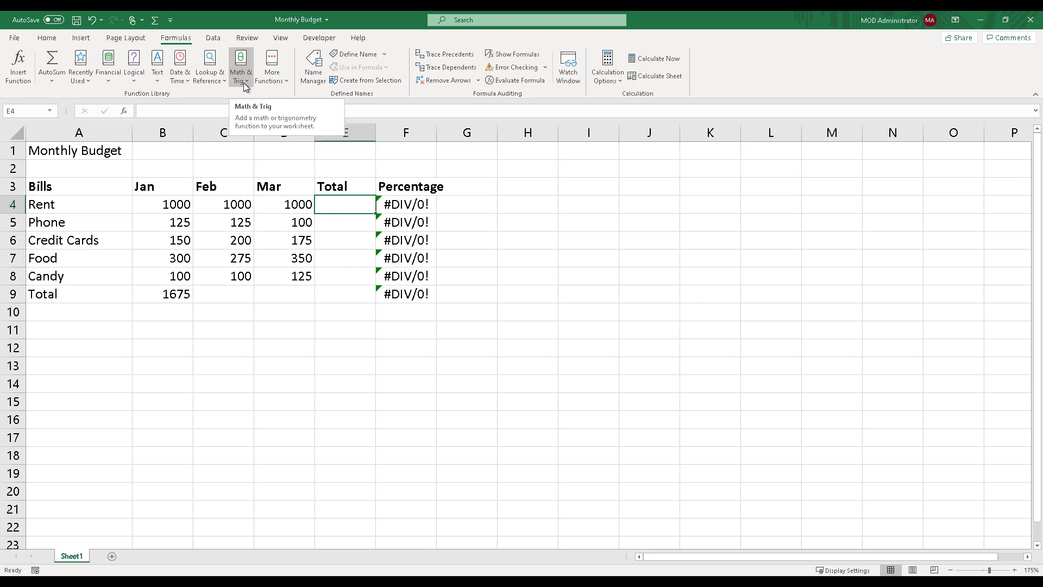
click(124, 113)
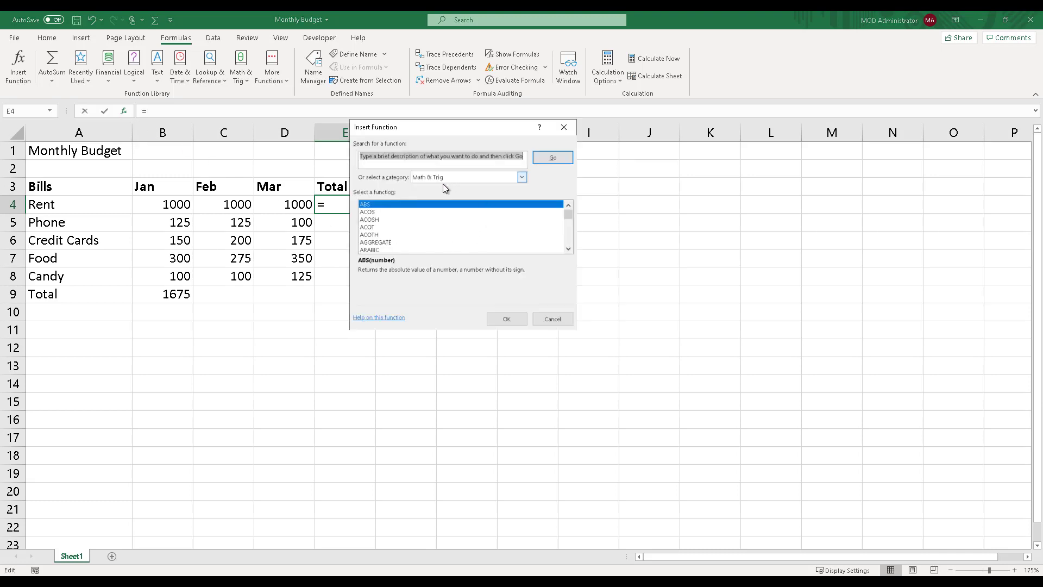
click(523, 176)
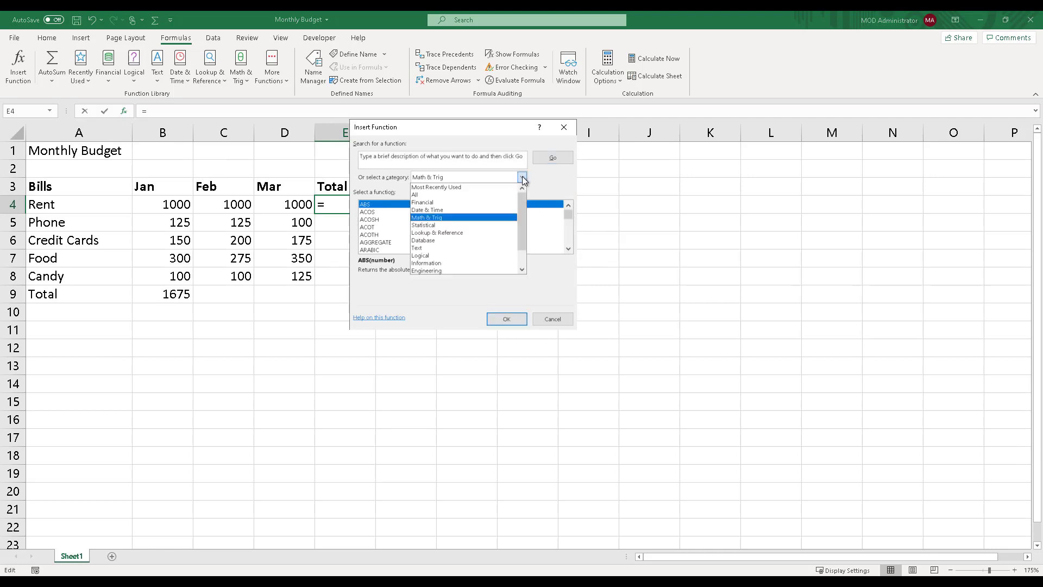
click(465, 188)
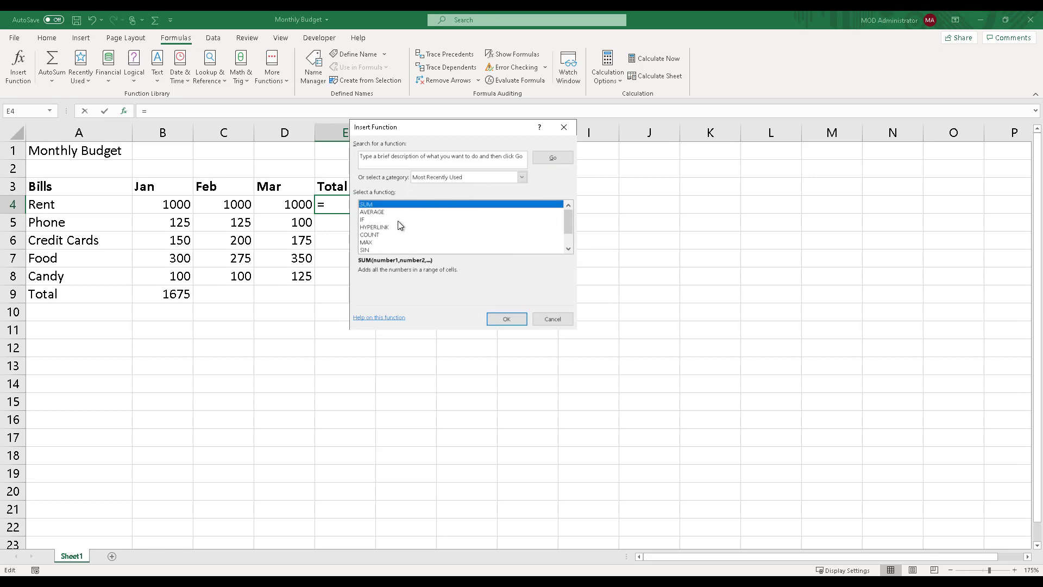
double_click(371, 205)
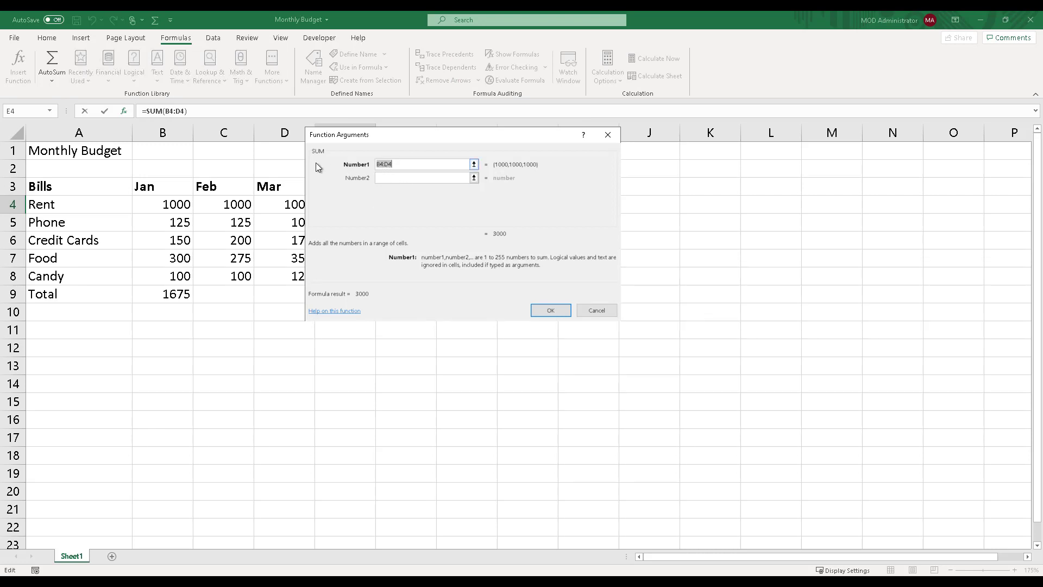
drag(345, 137, 445, 142)
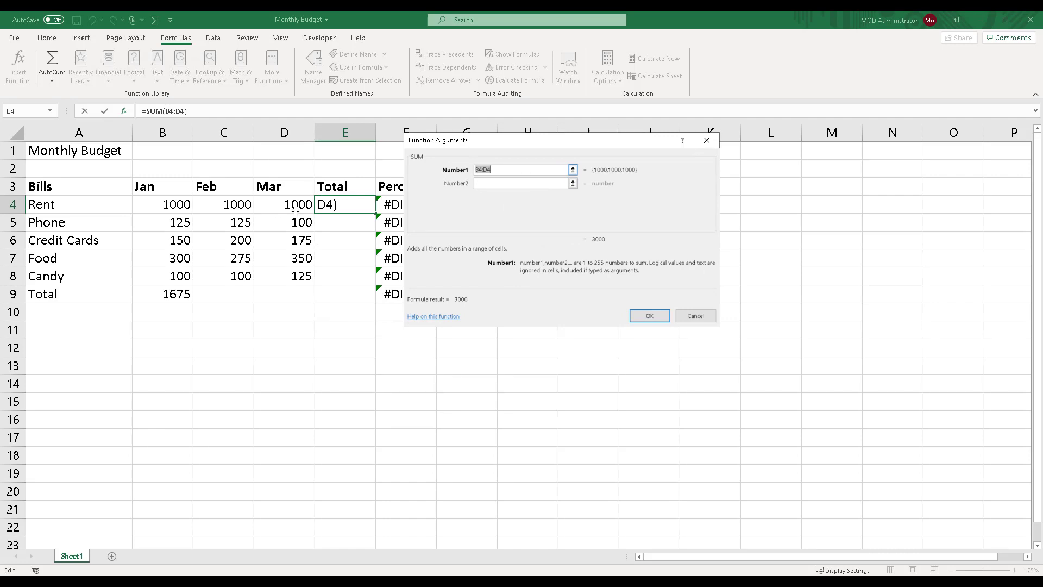
click(651, 315)
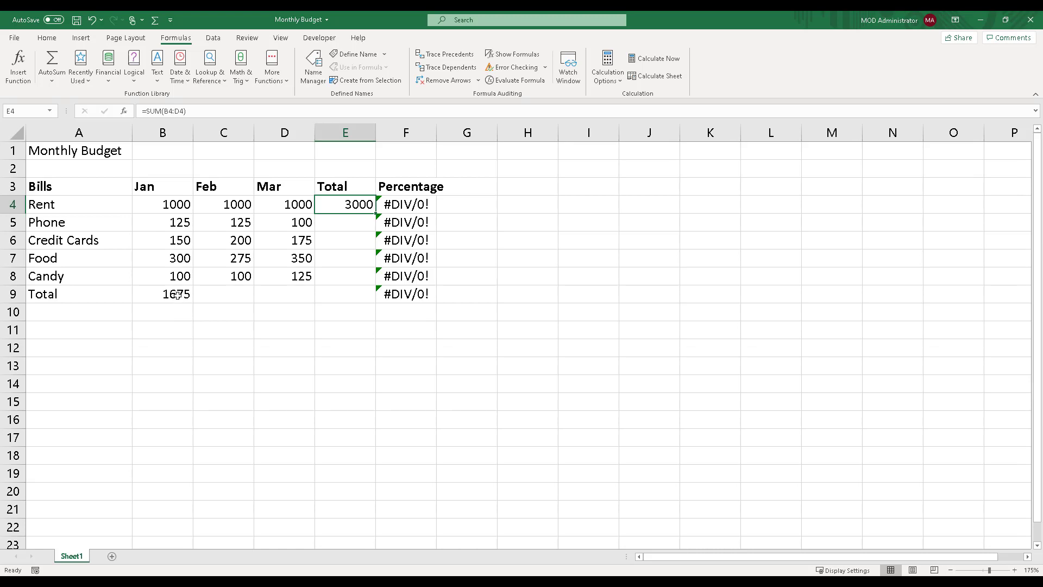
Step: Copy the January total formula from B9 into C9 for February and check the range it references
drag(178, 295, 188, 295)
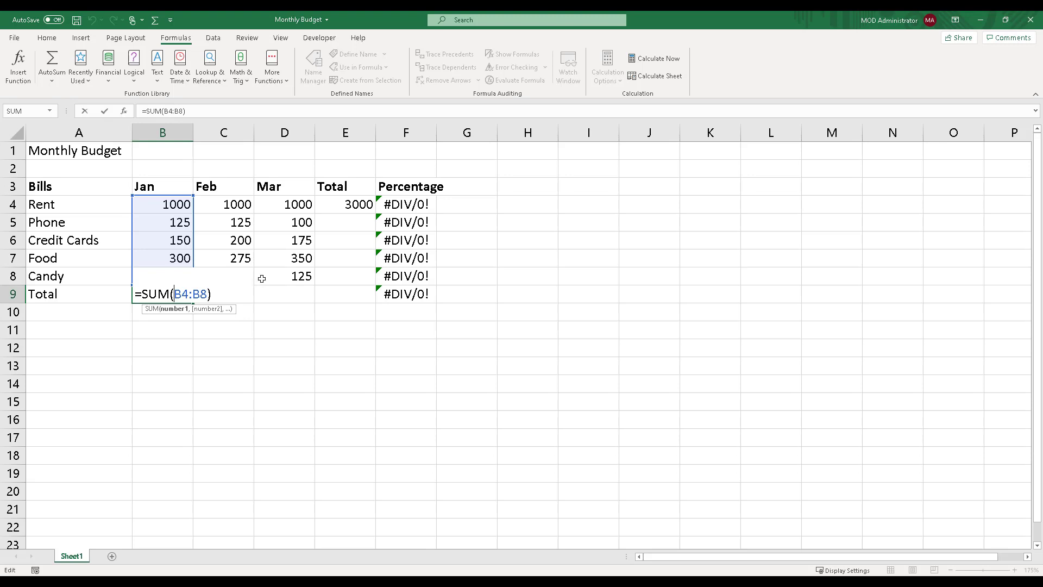
key(ctrl+Return)
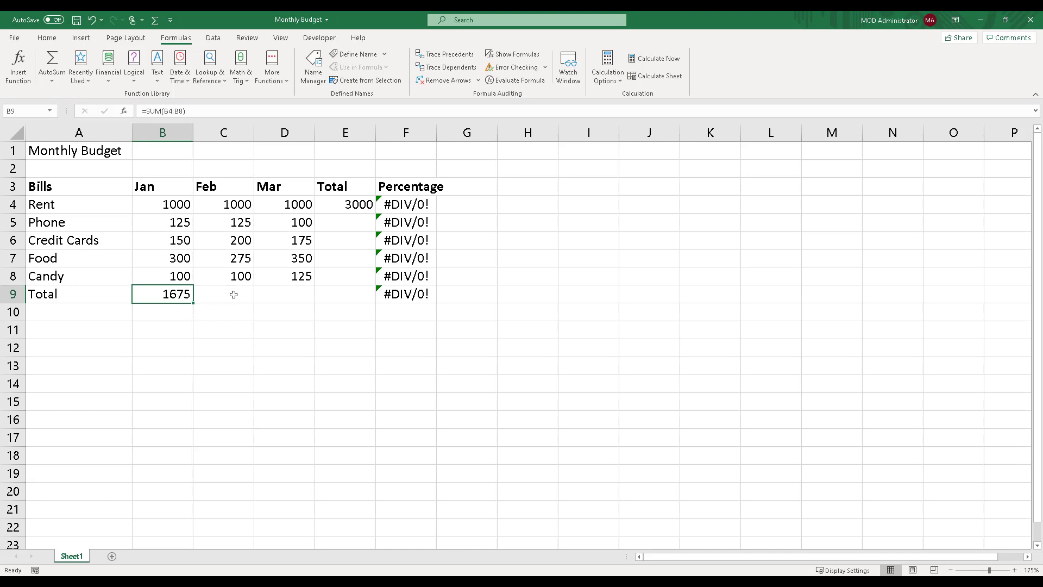
key(ctrl+c)
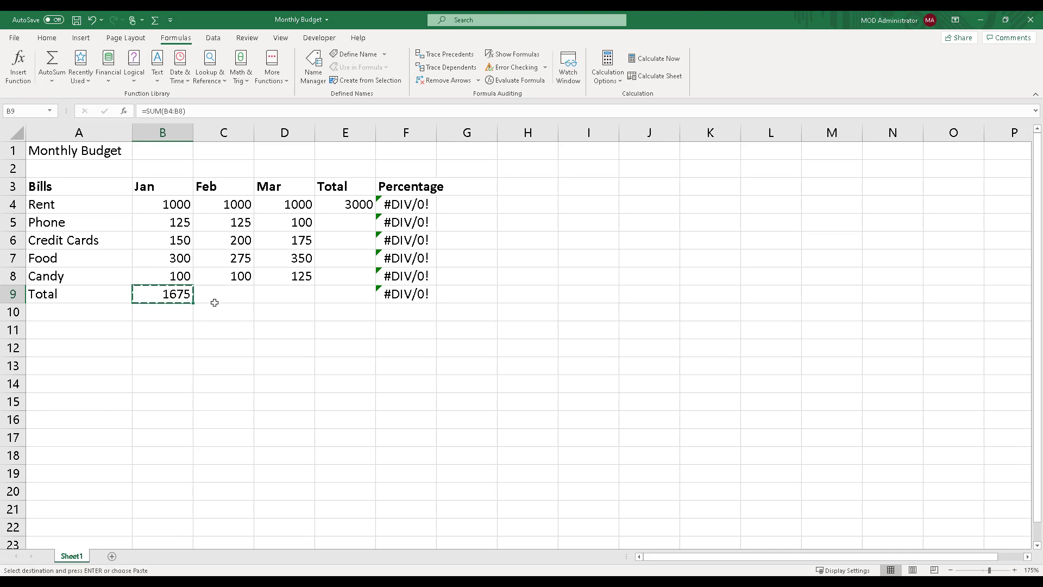
click(222, 295)
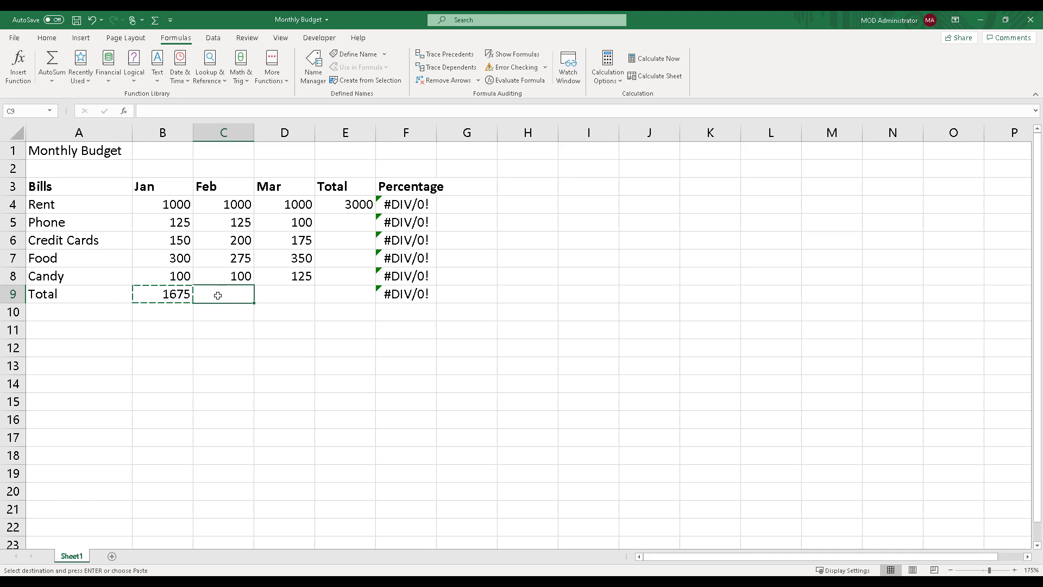
key(ctrl+v)
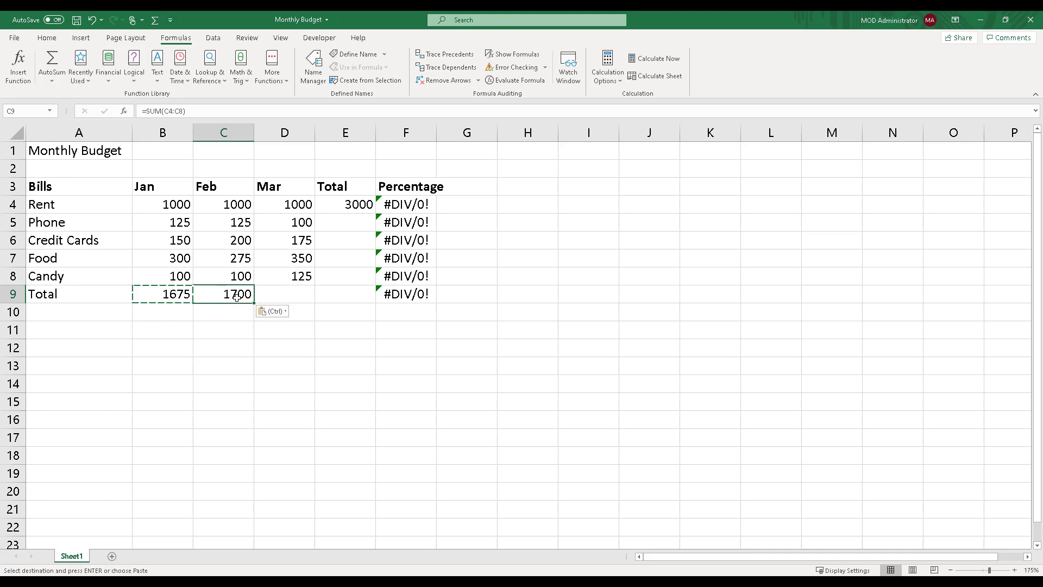
key(Escape)
double_click(236, 296)
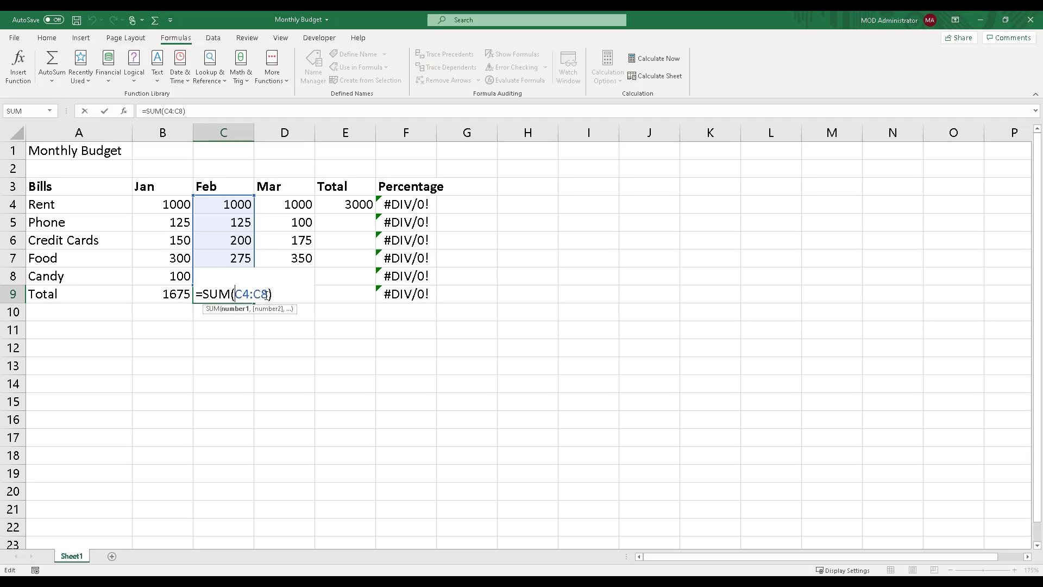
key(Escape)
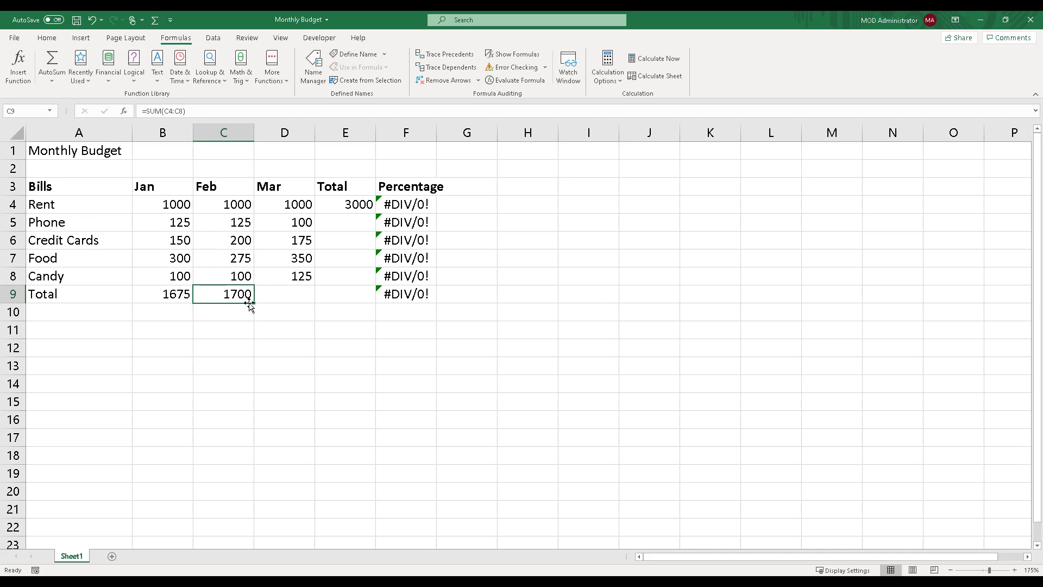
Step: Fill the February total formula across from C9 to E9 and the Rent total formula down from E4 to E9
drag(254, 303, 353, 303)
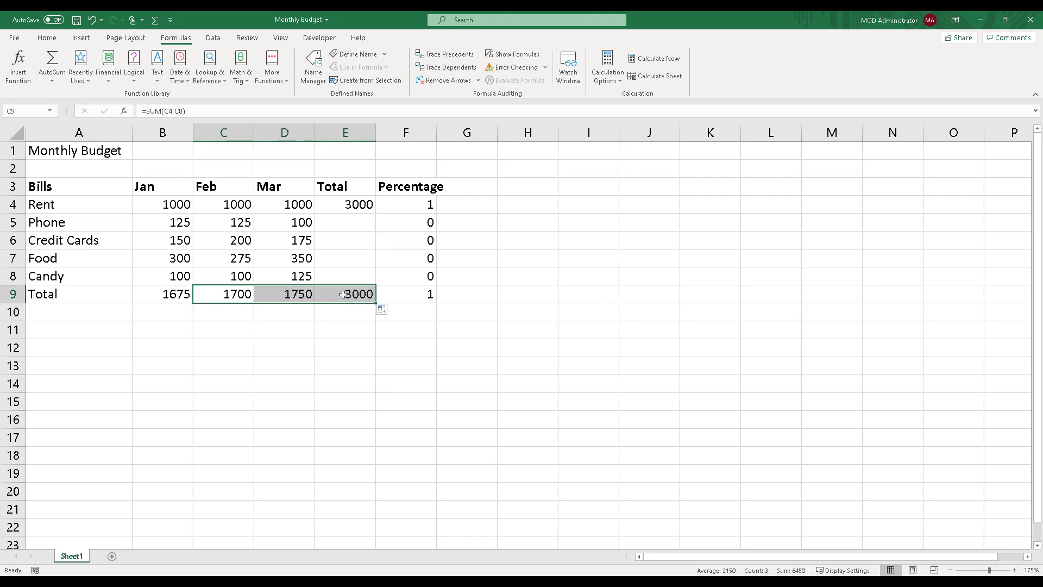
click(365, 205)
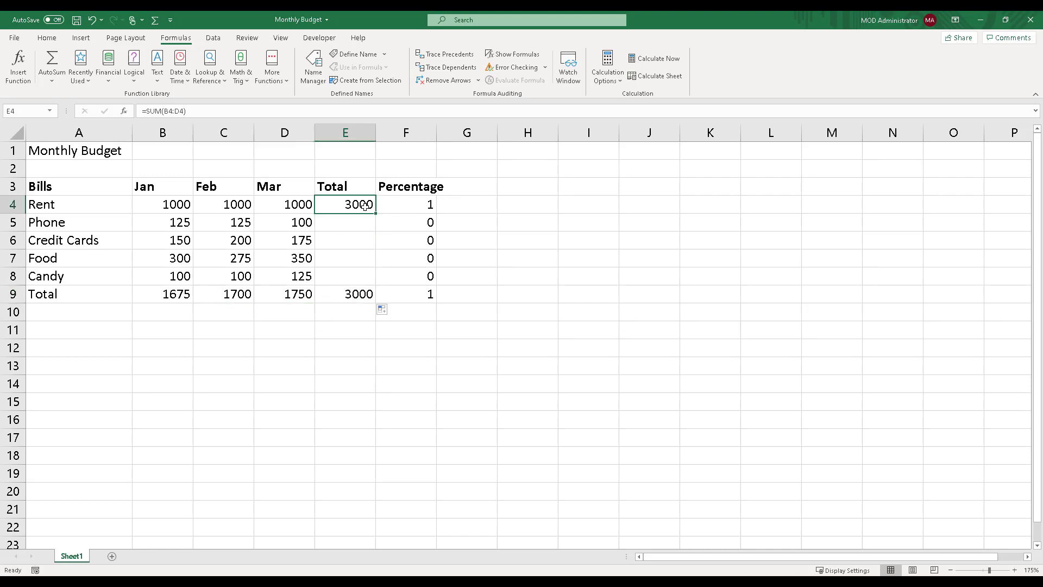
drag(376, 214, 374, 302)
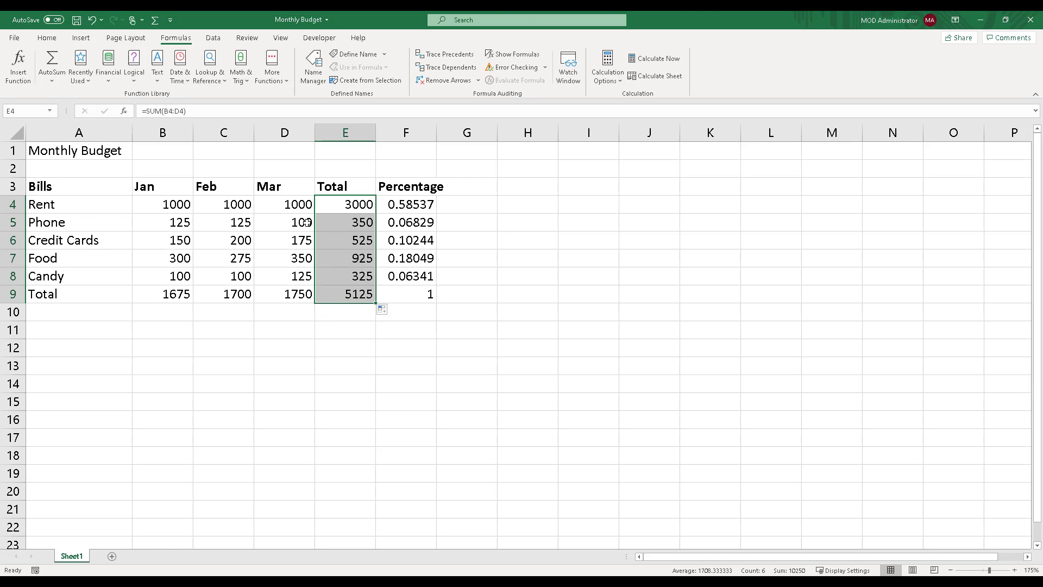
click(420, 203)
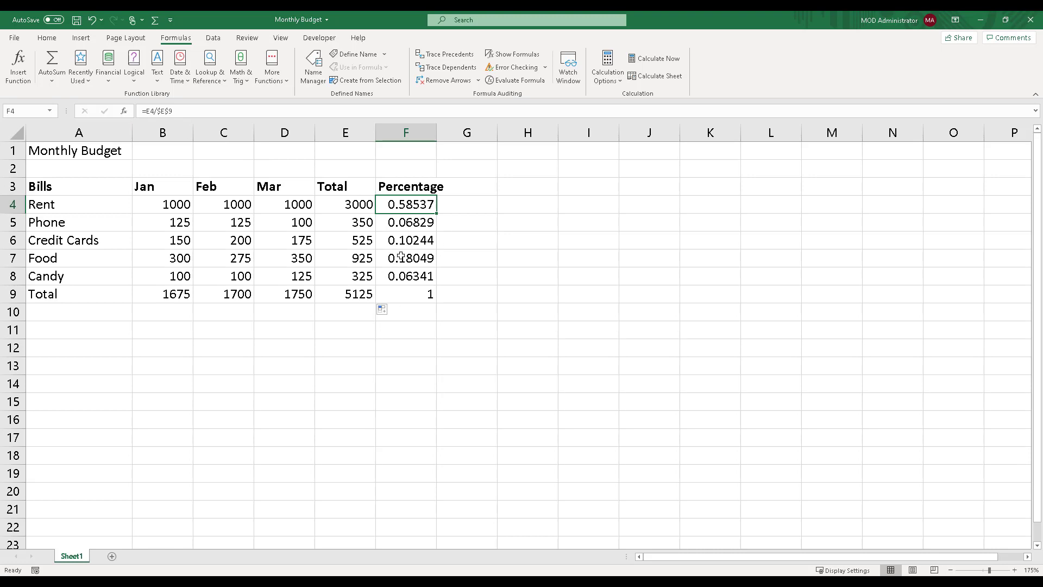
click(178, 292)
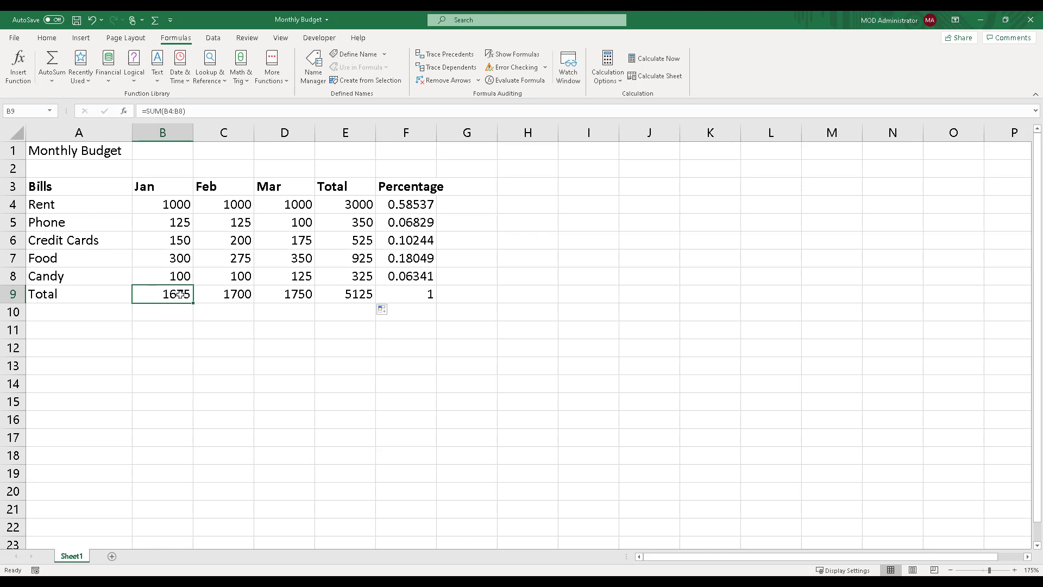